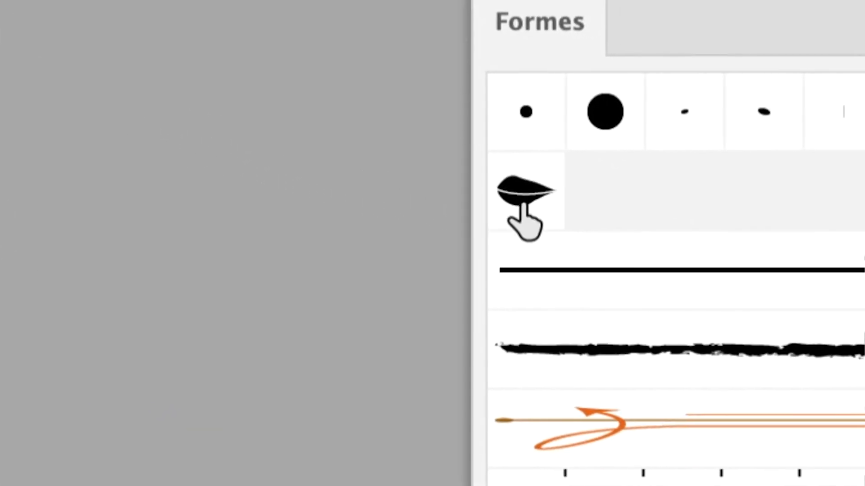
- Place a copy of the leaf scatter brush's artwork on the empty canvas beside the leafy rectangular frame
left_click(748, 229)
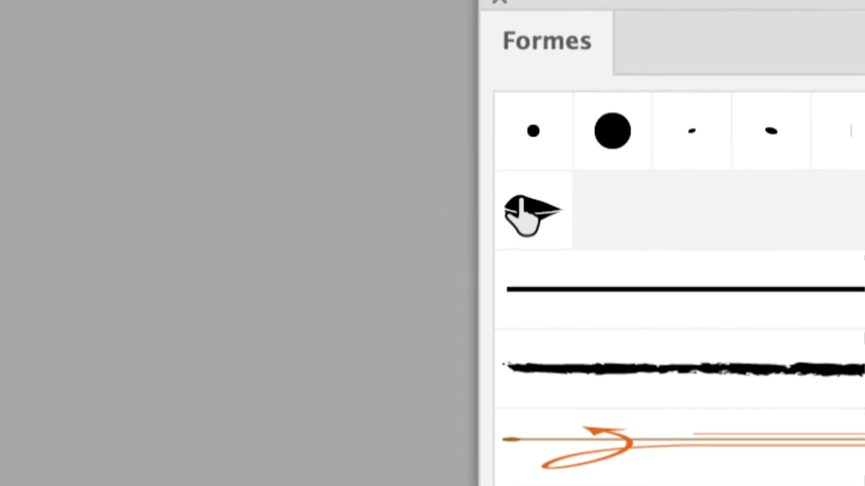
mouse_move(521, 200)
left_mouse_down()
mouse_move(150, 252)
mouse_move(191, 248)
left_mouse_up()
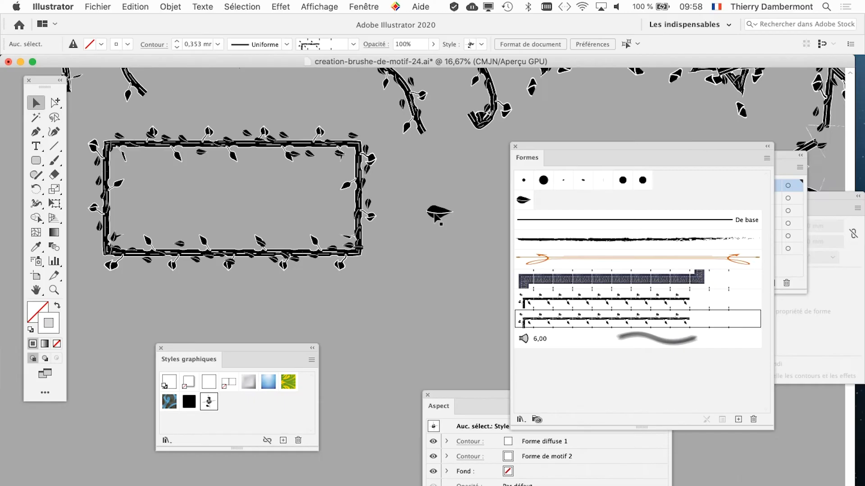
scroll(454, 217, "up", 6)
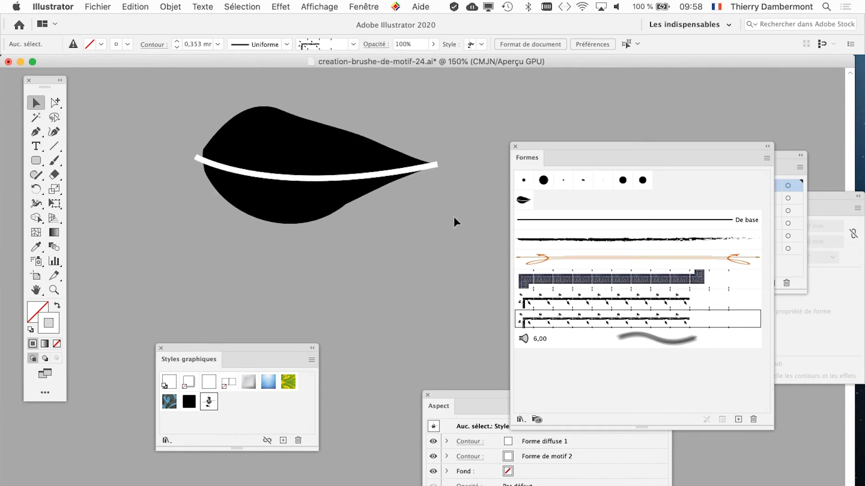
left_click_drag(411, 231, 430, 269)
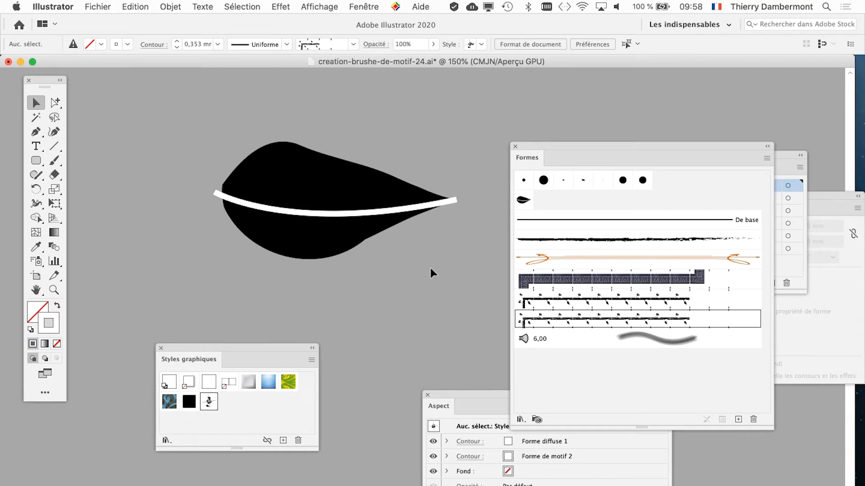
- Select only the leaf's black outline path, without the white midrib, using the Direct Selection tool
left_click(318, 218)
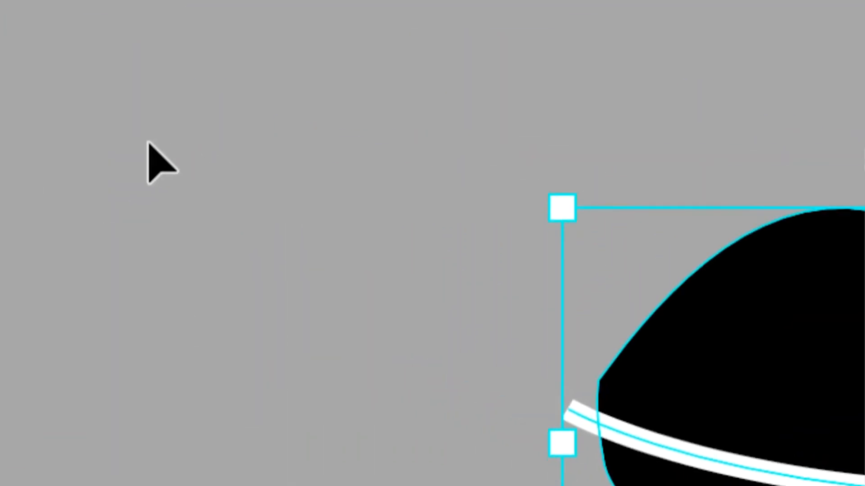
left_click(102, 118)
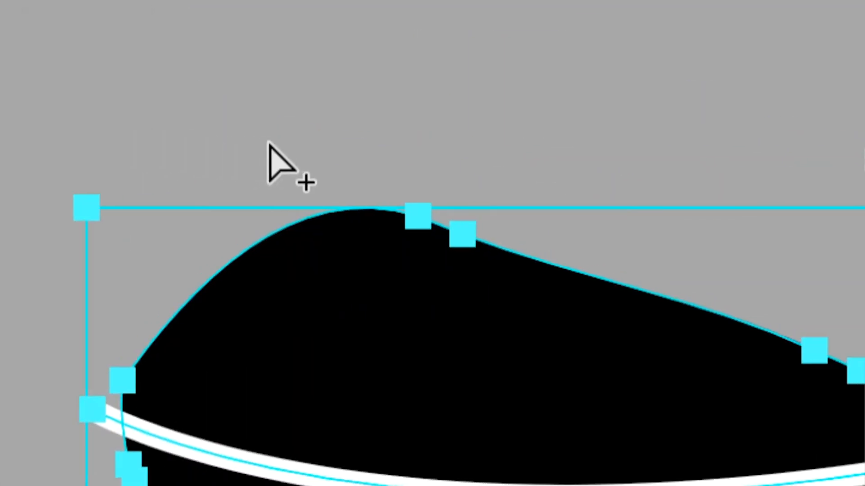
left_click(270, 144)
left_click(273, 162)
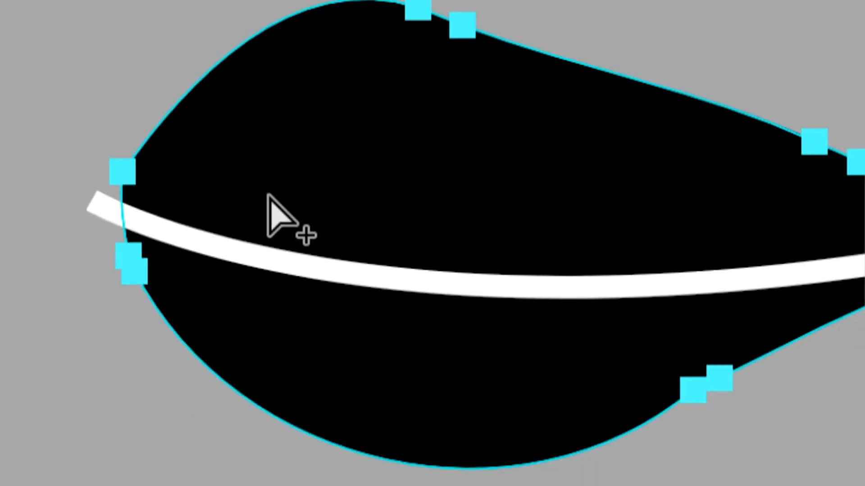
left_click(246, 396)
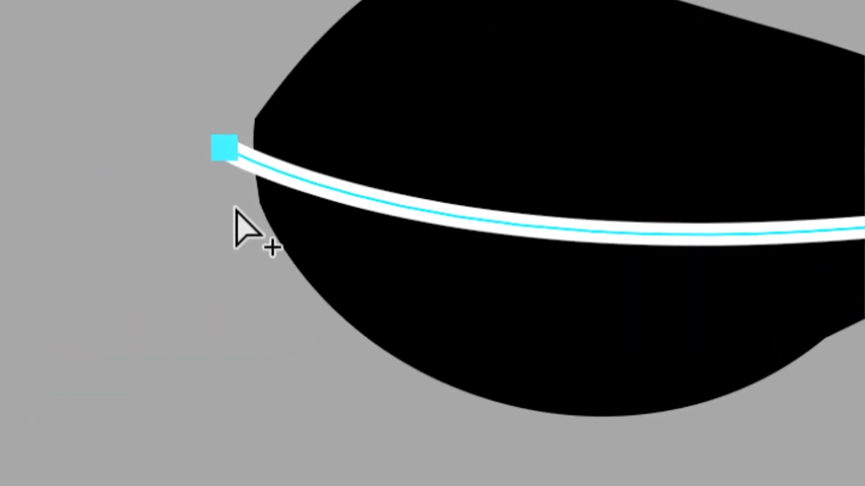
left_click(242, 186)
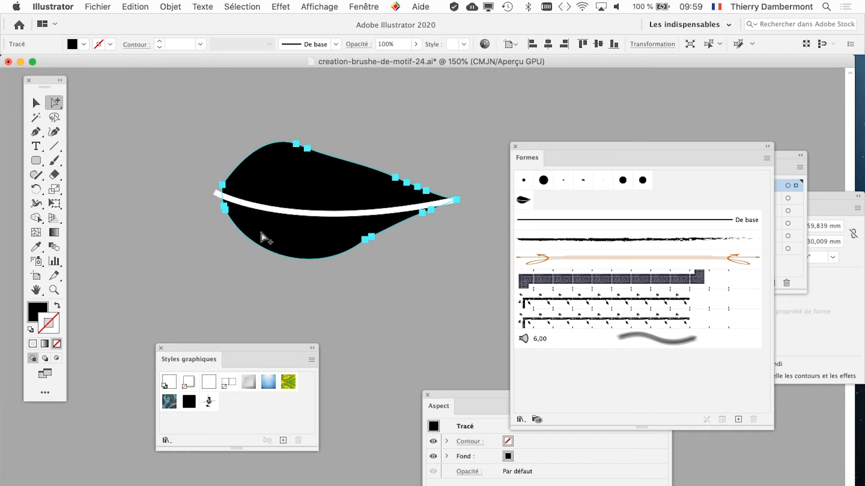
left_click_drag(39, 82, 75, 76)
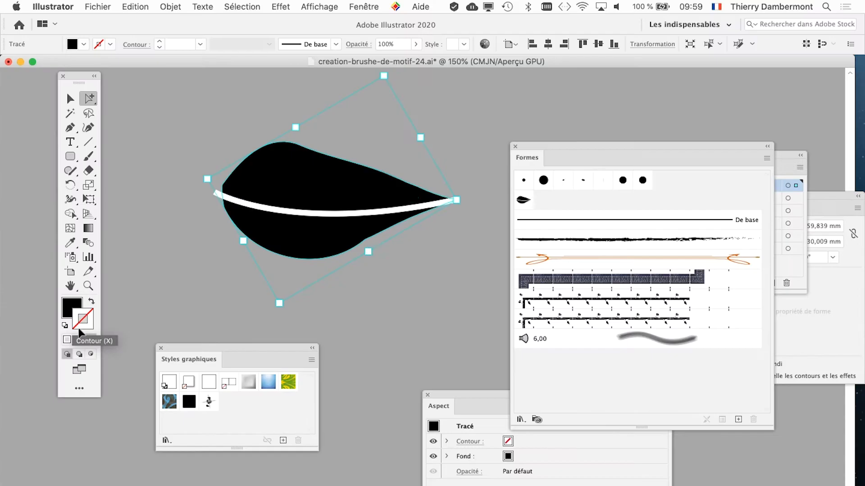
key("a")
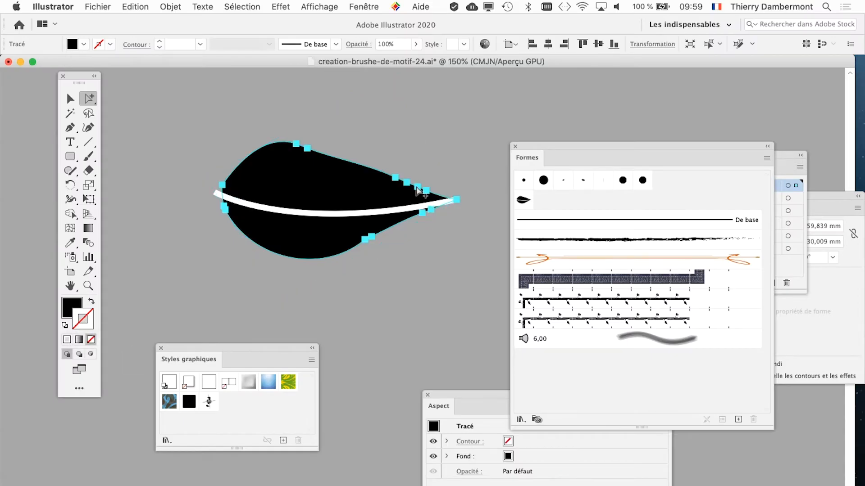
- Apply the white swatch (Blanc) to the stroke of the black leaf path
left_click(362, 6)
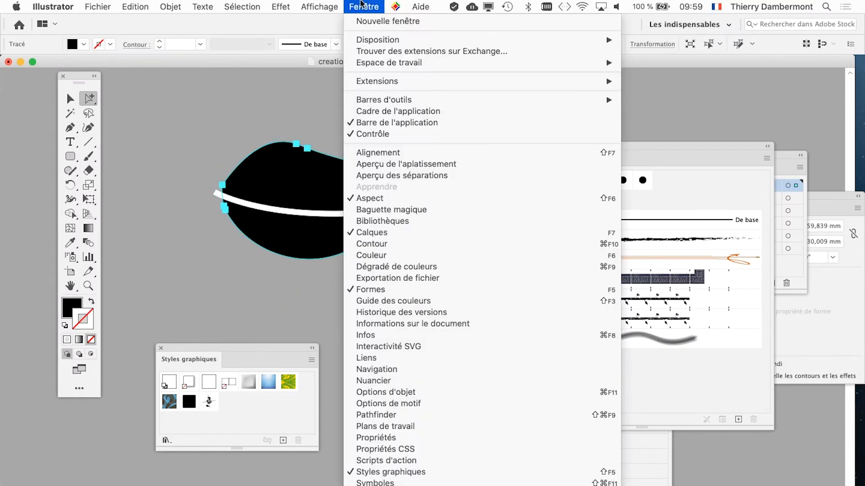
left_click(411, 382)
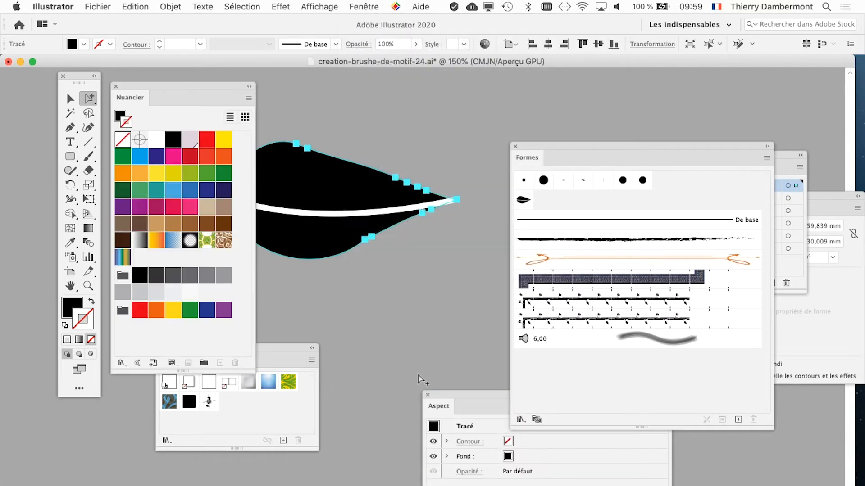
left_click_drag(177, 82, 556, 76)
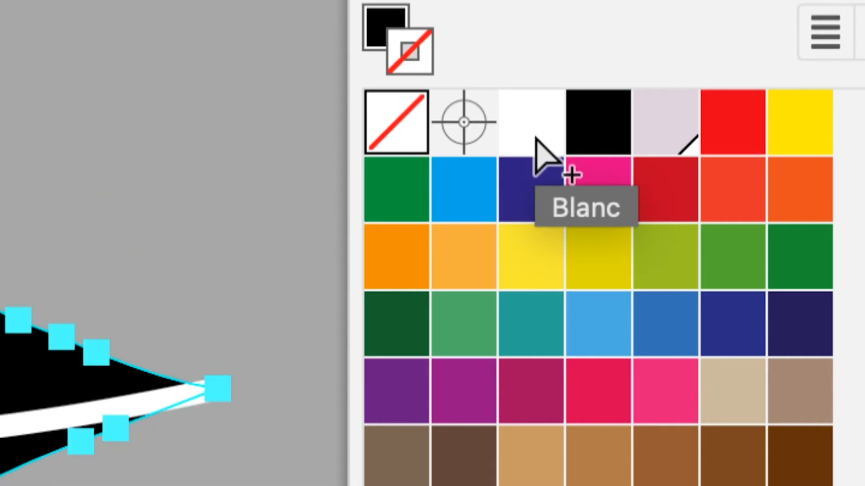
left_click(536, 148)
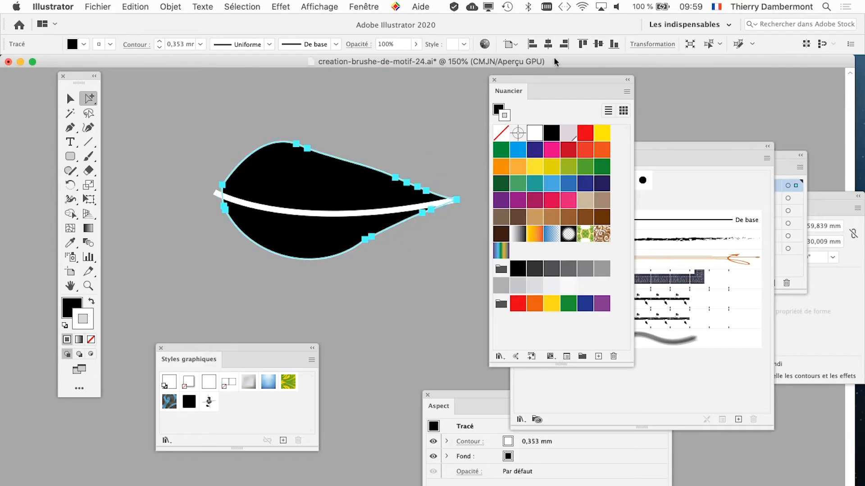
left_click_drag(548, 81, 423, 335)
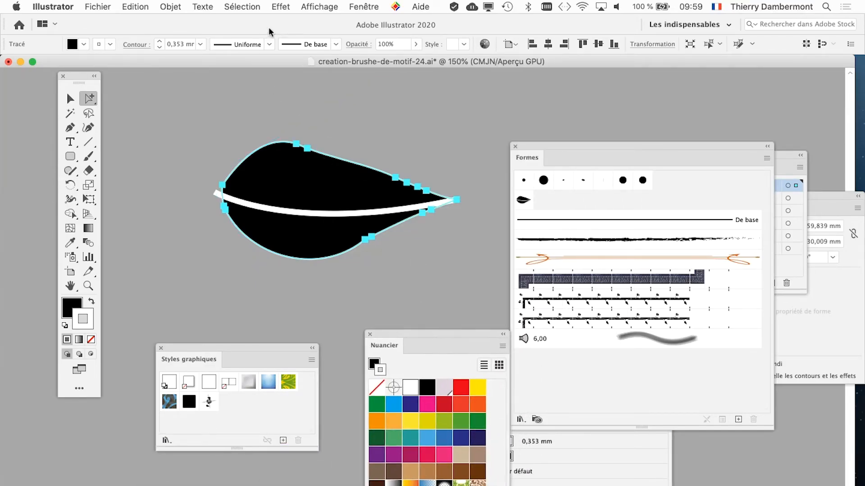
- Increase the leaf outline's stroke weight to 2 mm and align the stroke to the outside
left_click(362, 7)
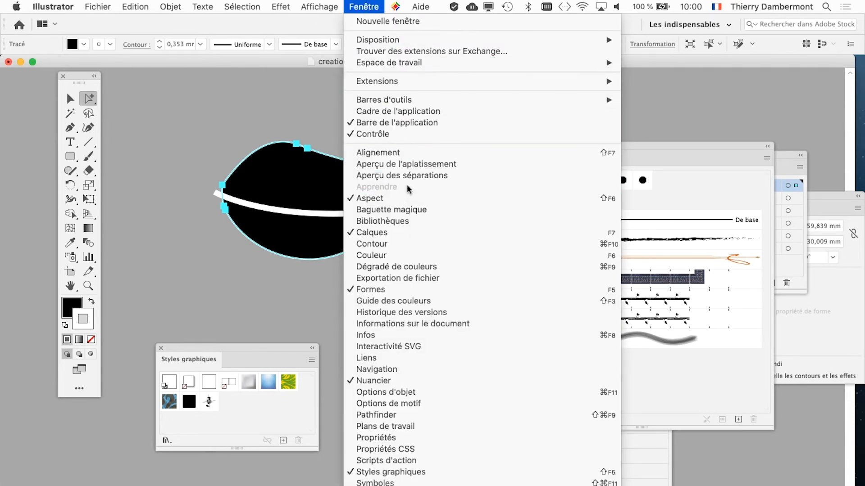
left_click(411, 245)
left_click_drag(470, 241, 455, 85)
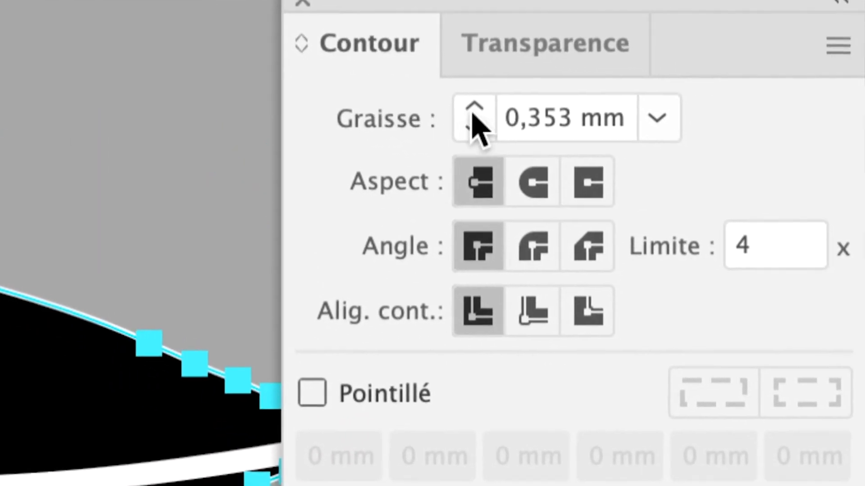
left_click(473, 111)
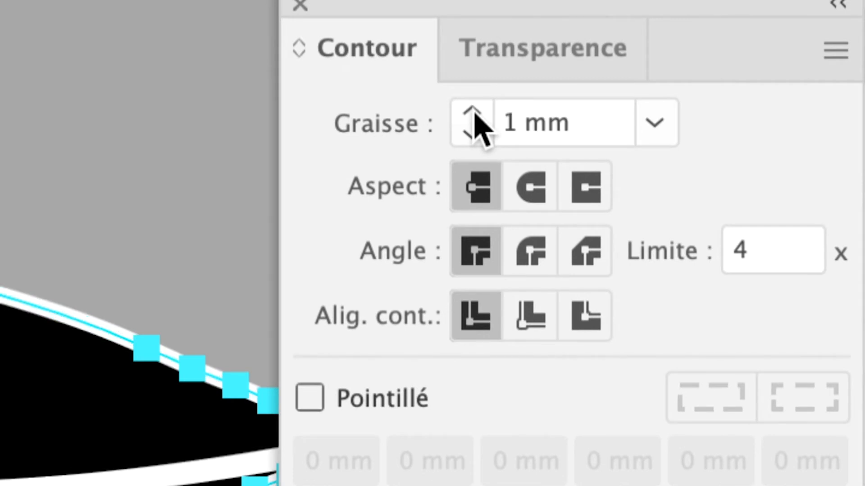
left_click(474, 112)
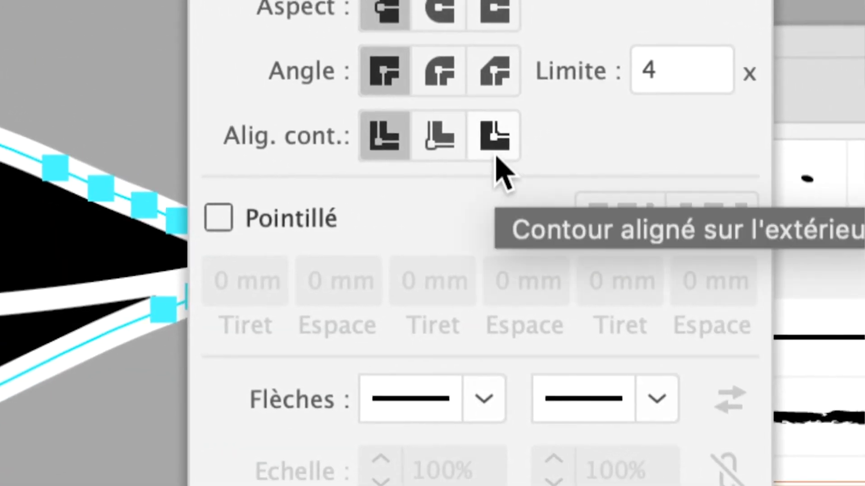
left_click(496, 156)
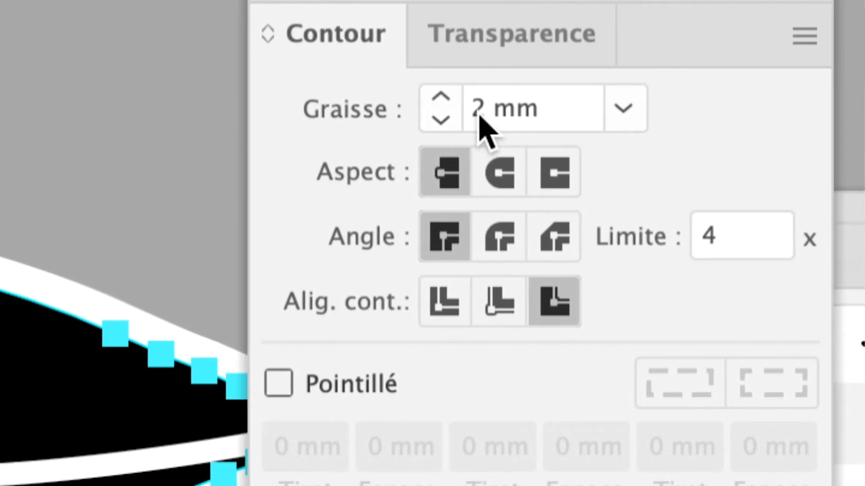
- Set the leaf outline's stroke weight to 1,7 mm and clear the Stroke panel away from the leaf
double_click(409, 109)
type("1,")
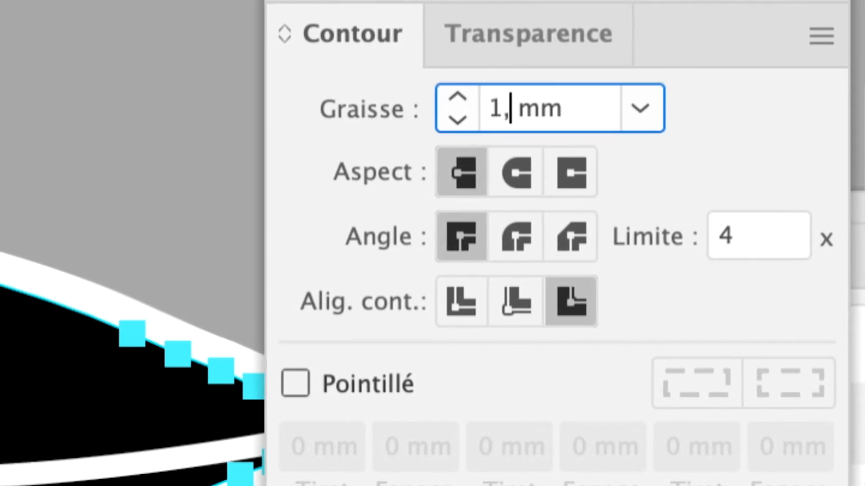
type("7")
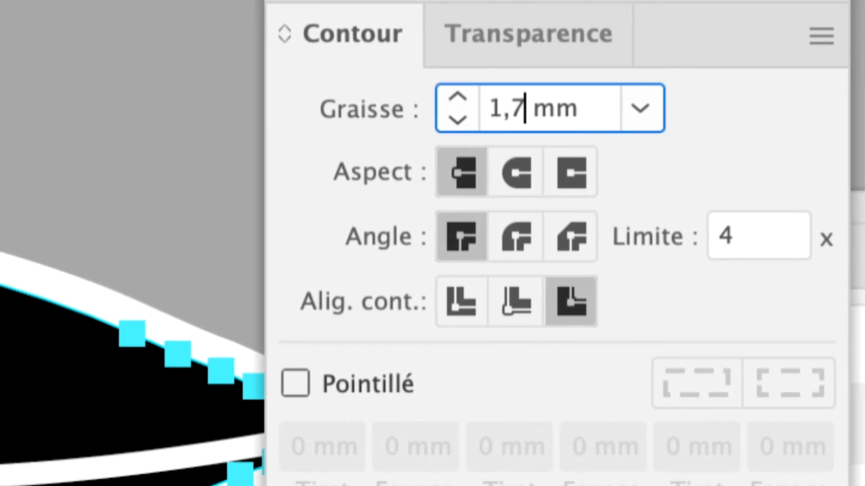
key("Tab")
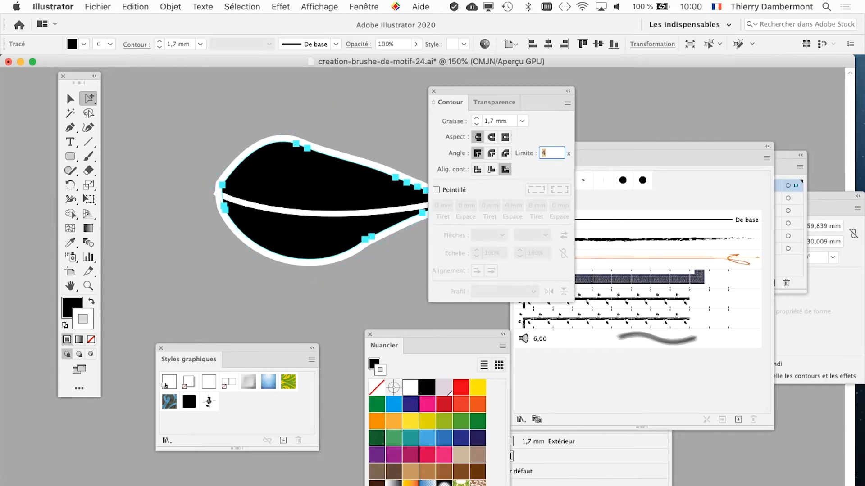
left_click_drag(495, 91, 198, 287)
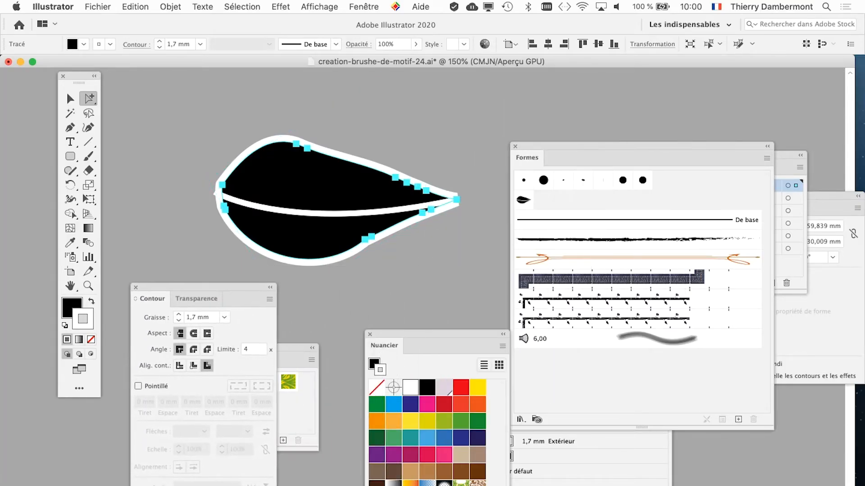
- Select the complete leaf, including both its outlined black shape and its white midrib
key("super")
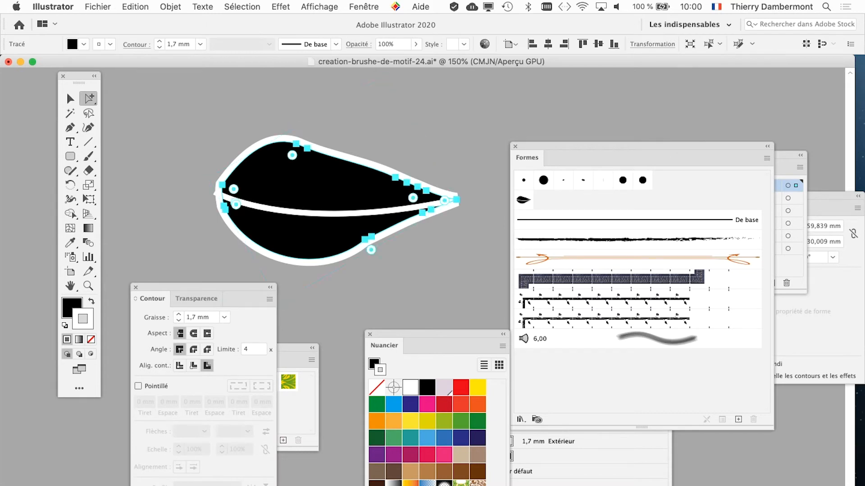
key("super+minus")
key("super+minus")
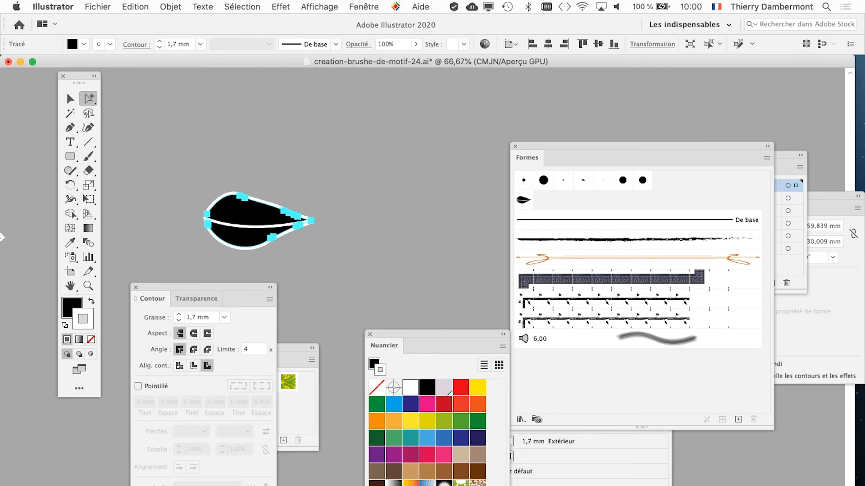
left_click_drag(260, 222, 403, 179)
key("super+minus")
key("super+minus")
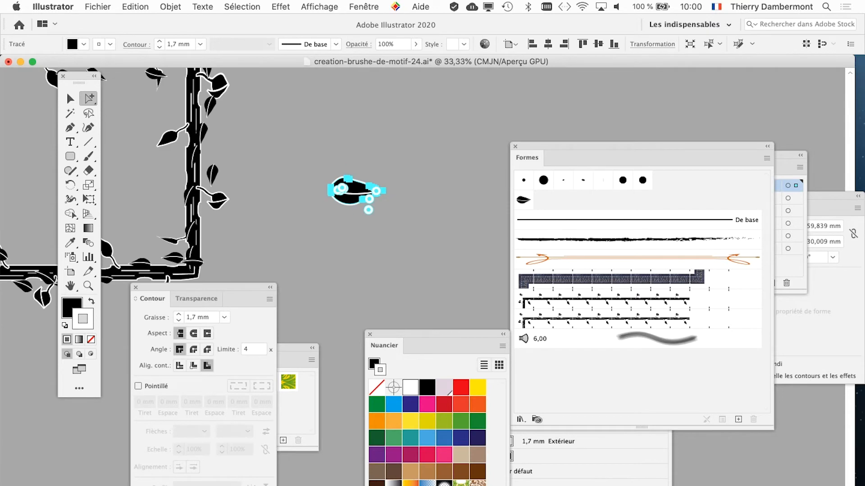
scroll(302, 189, "left", 3)
scroll(301, 189, "up", 1)
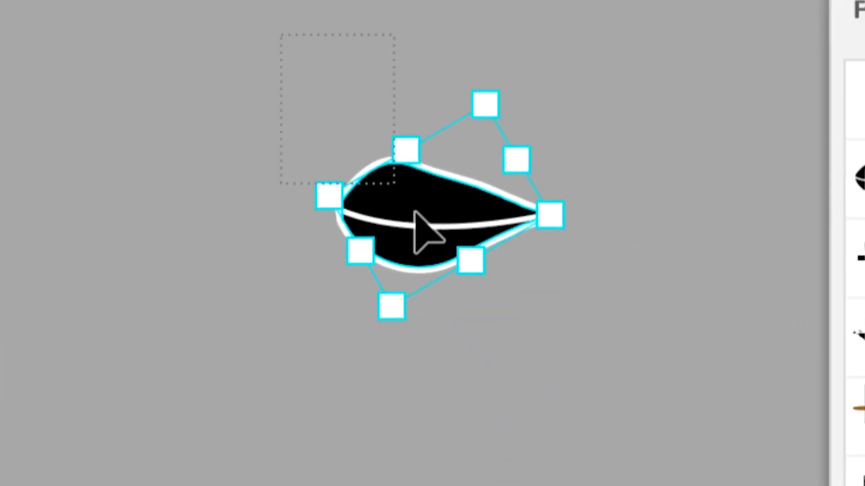
left_click_drag(415, 212, 570, 334)
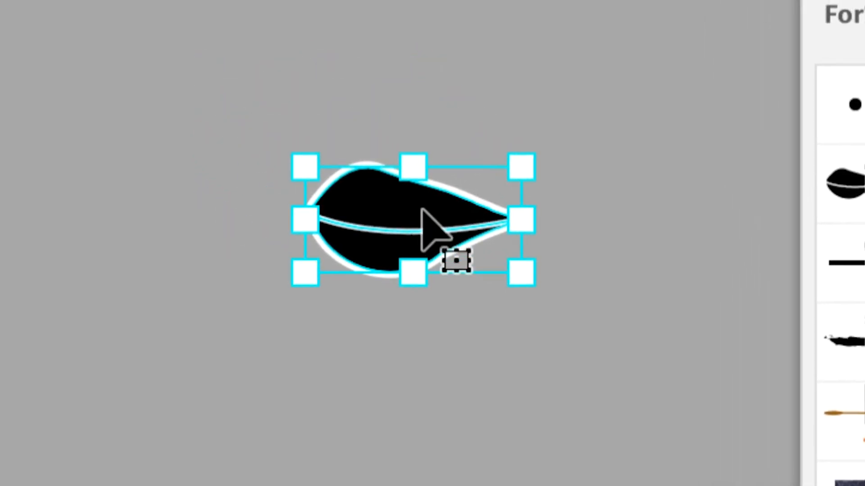
- Replace the leaf scatter brush's artwork with the white-outlined leaf, keeping its options, and apply the change to existing strokes
left_click_drag(422, 211, 668, 235)
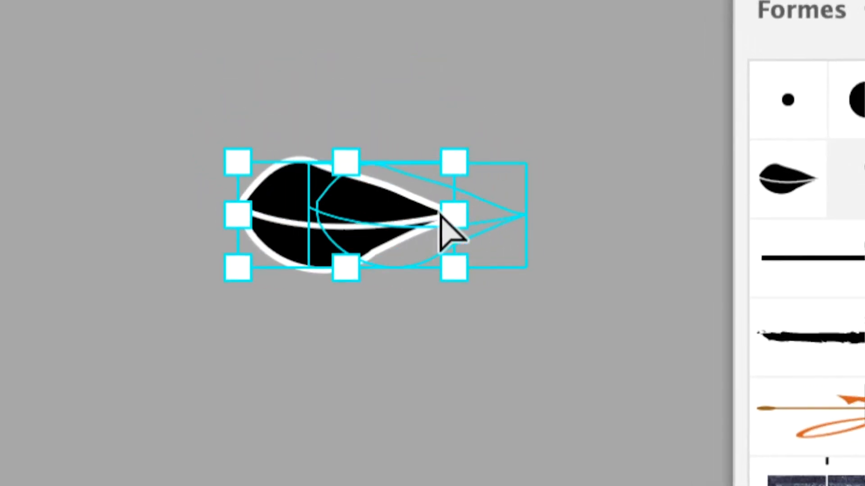
mouse_move(471, 215)
left_mouse_down()
mouse_move(660, 153)
mouse_move(741, 158)
left_mouse_up()
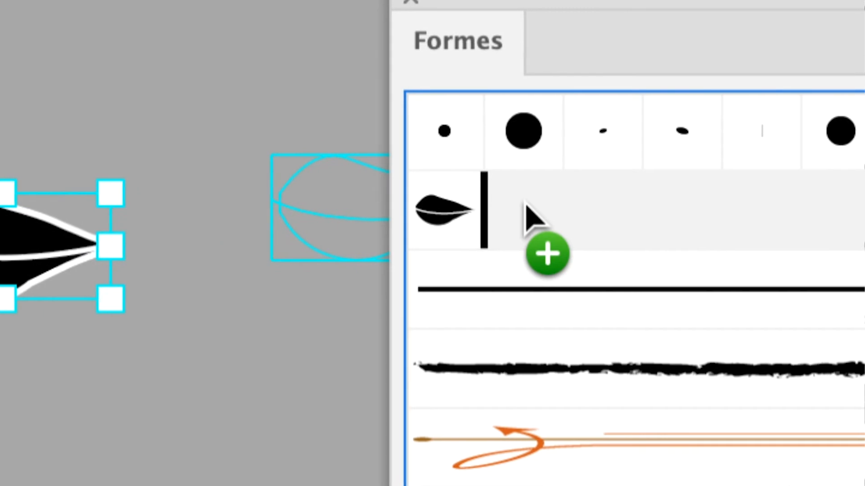
mouse_move(524, 203)
left_mouse_down()
mouse_move(513, 216)
mouse_move(451, 210)
mouse_move(441, 198)
mouse_move(513, 203)
mouse_move(508, 198)
mouse_move(513, 228)
mouse_move(504, 208)
left_mouse_up()
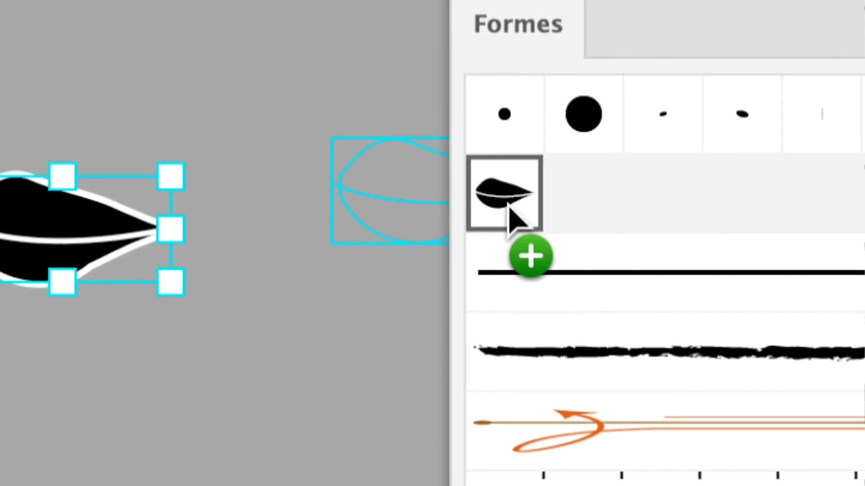
left_click_drag(508, 205, 511, 211)
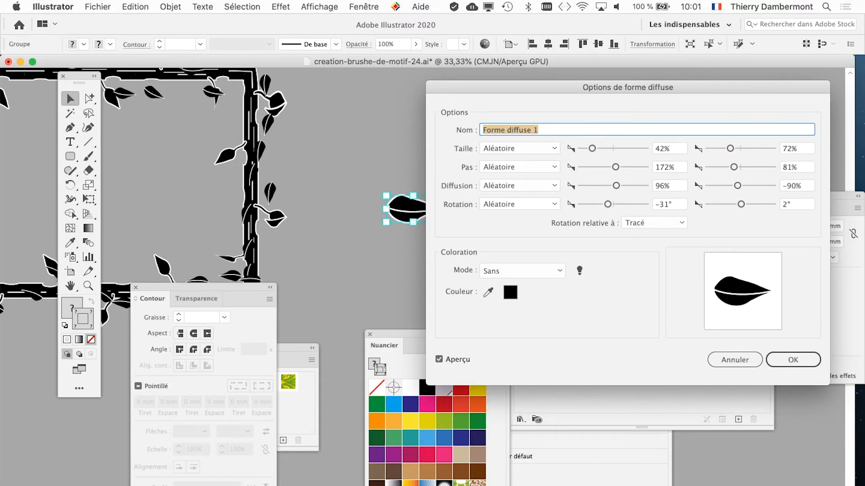
key("Return")
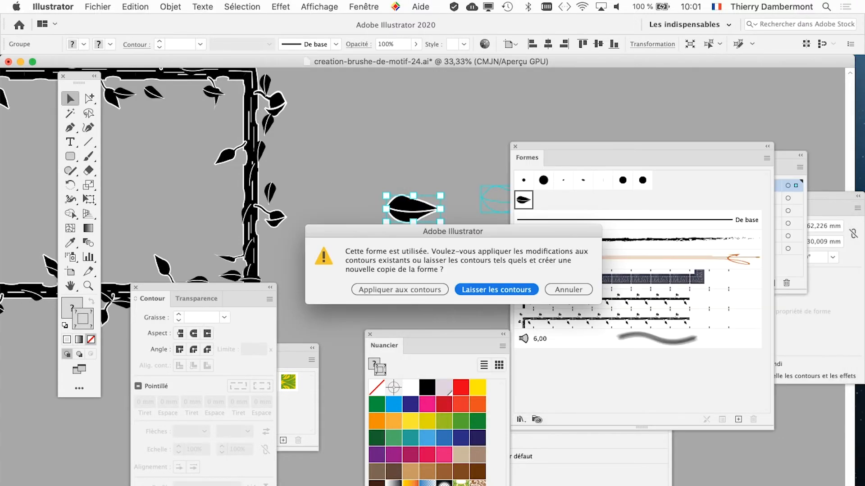
left_click(399, 289)
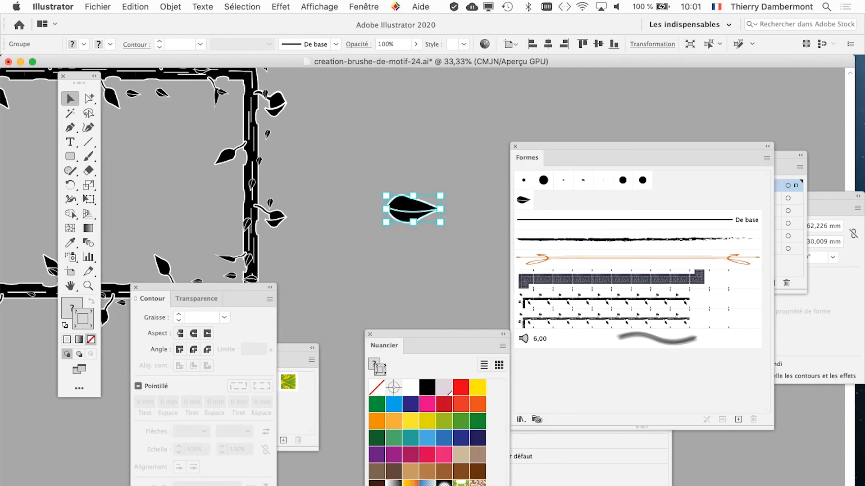
- Move the brushes panel and the document window aside to view the updated leaves along the rectangular frame
scroll(255, 189, "left", 5)
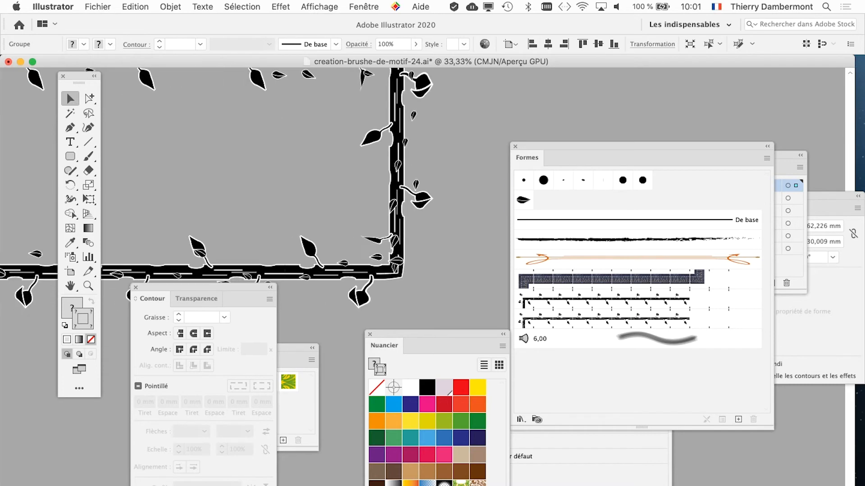
scroll(254, 189, "left", 5)
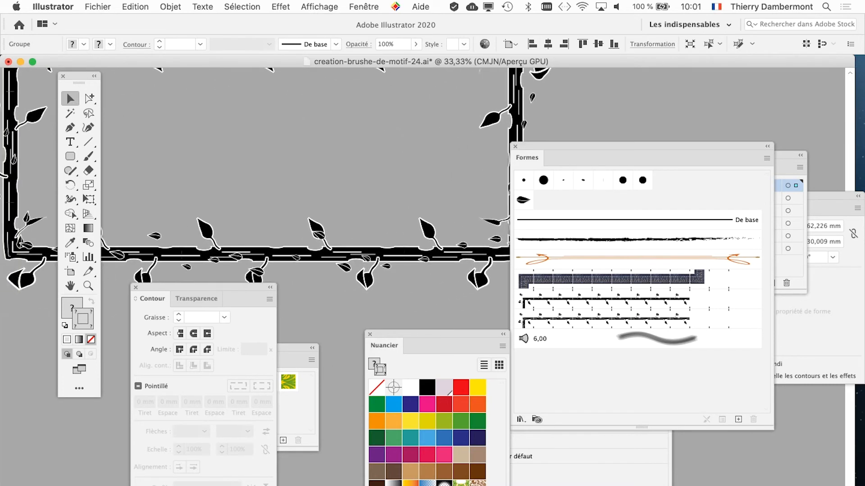
left_click_drag(642, 146, 803, 130)
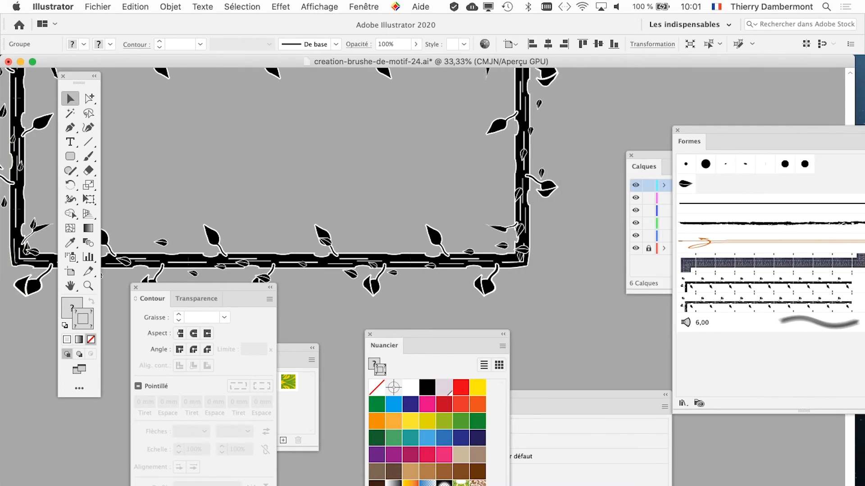
scroll(288, 191, "left", 3)
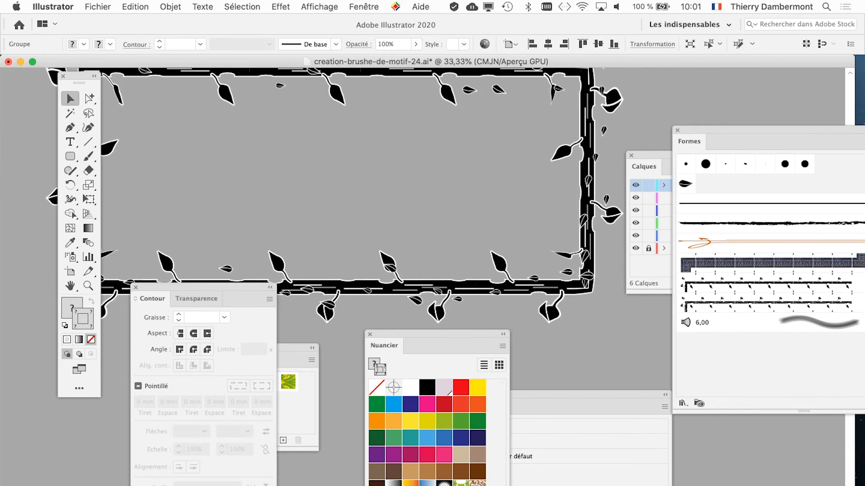
left_click_drag(647, 62, 387, 71)
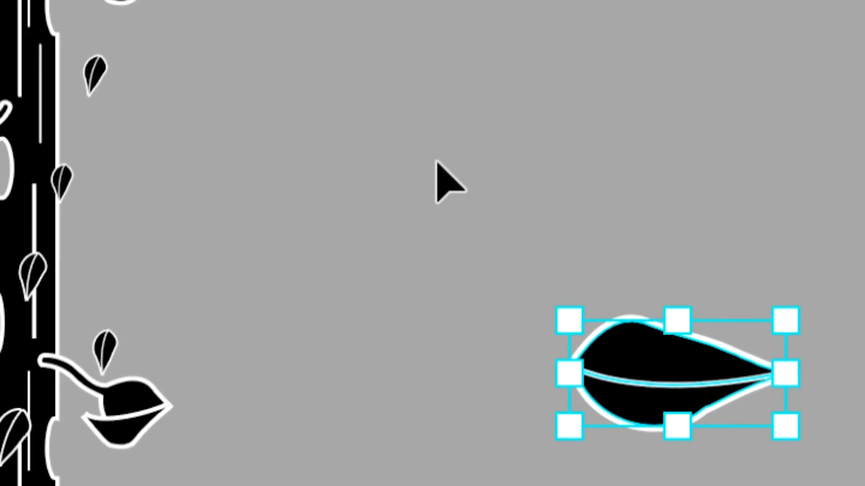
- Delete the standalone white-outlined leaf beside the frame
left_click(458, 156)
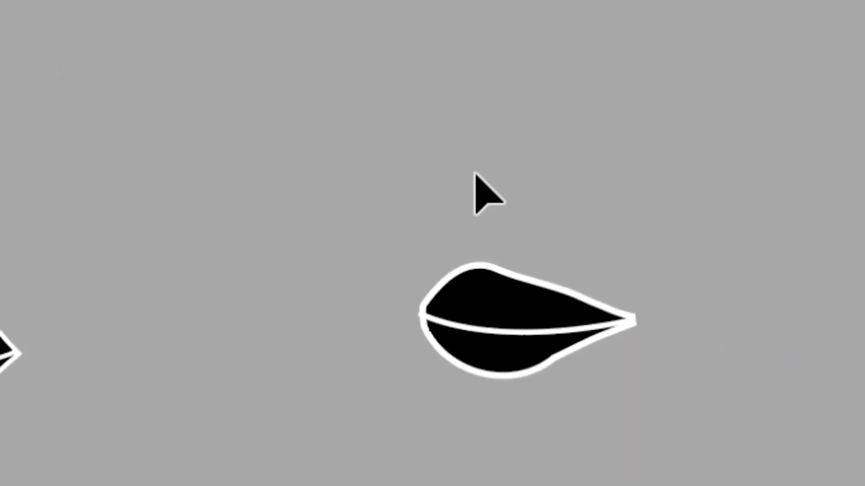
left_click_drag(567, 262, 743, 419)
left_click_drag(498, 216, 499, 216)
key("Delete")
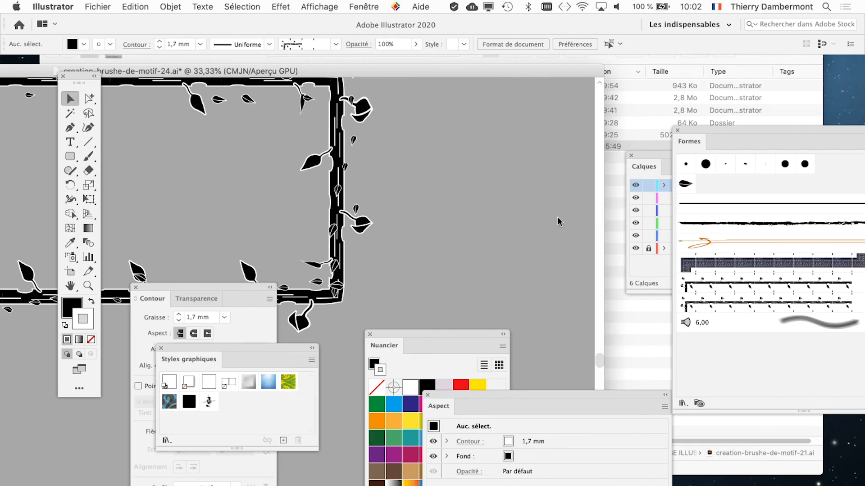
- Reposition the brushes panel and widen the document window so the frame's whole right side is visible
left_click_drag(688, 127, 664, 126)
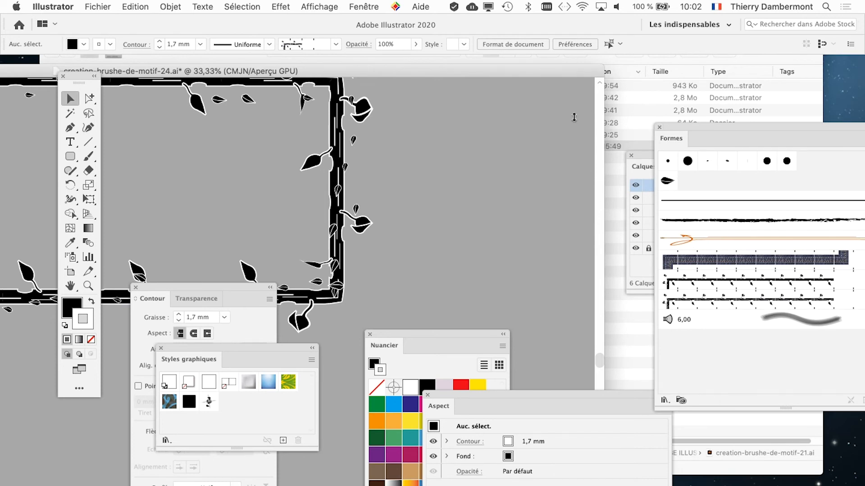
double_click(562, 72)
mouse_move(776, 68)
left_mouse_down()
mouse_move(799, 58)
mouse_move(785, 60)
left_mouse_up()
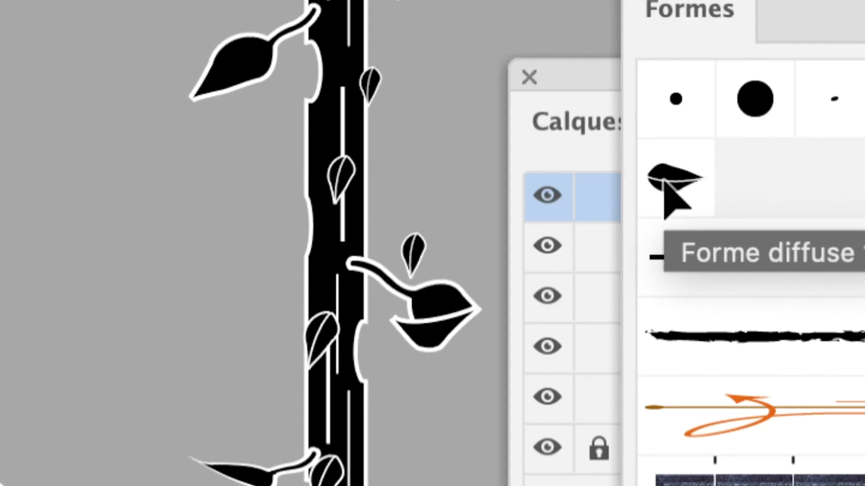
- Set the leaf scatter brush's random size range to 78% and 155%, and apply the change to existing strokes
left_click(668, 182)
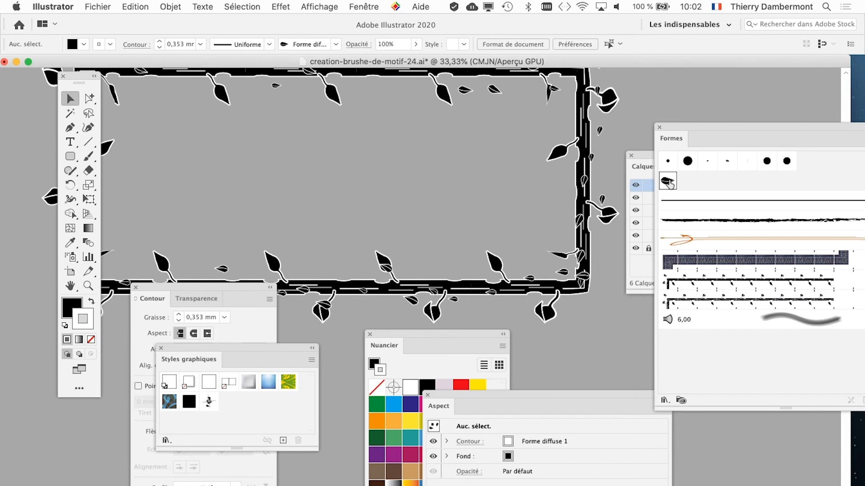
double_click(668, 182)
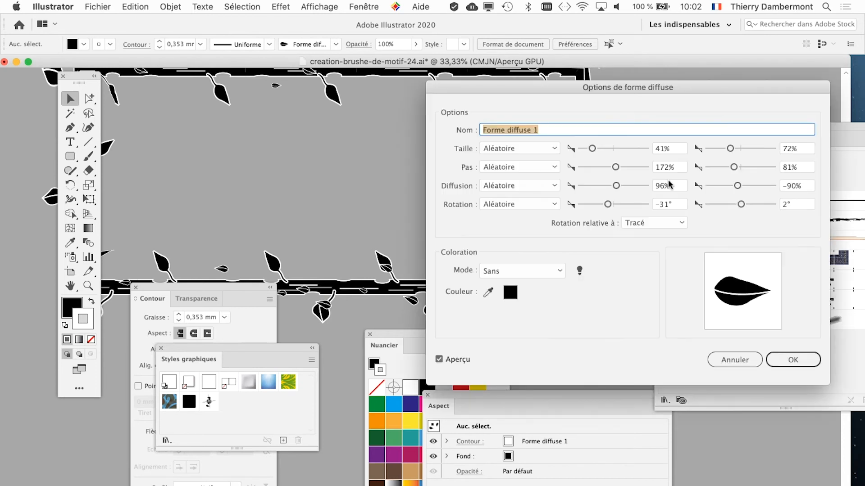
mouse_move(574, 87)
left_mouse_down()
mouse_move(690, 152)
mouse_move(608, 148)
left_mouse_up()
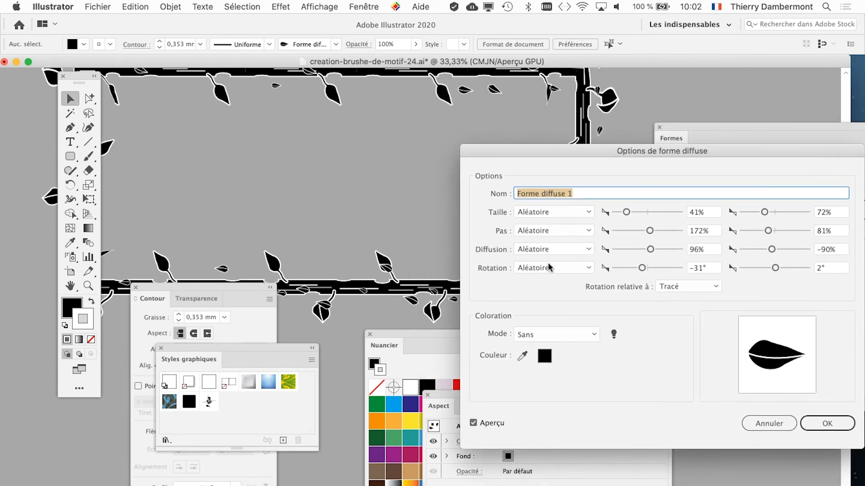
left_click_drag(629, 214, 640, 212)
left_click_drag(761, 216, 778, 215)
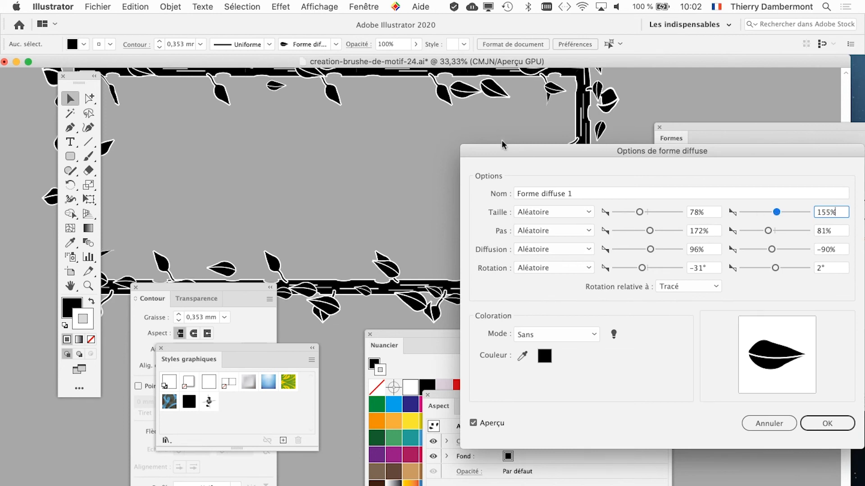
left_click_drag(501, 140, 611, 213)
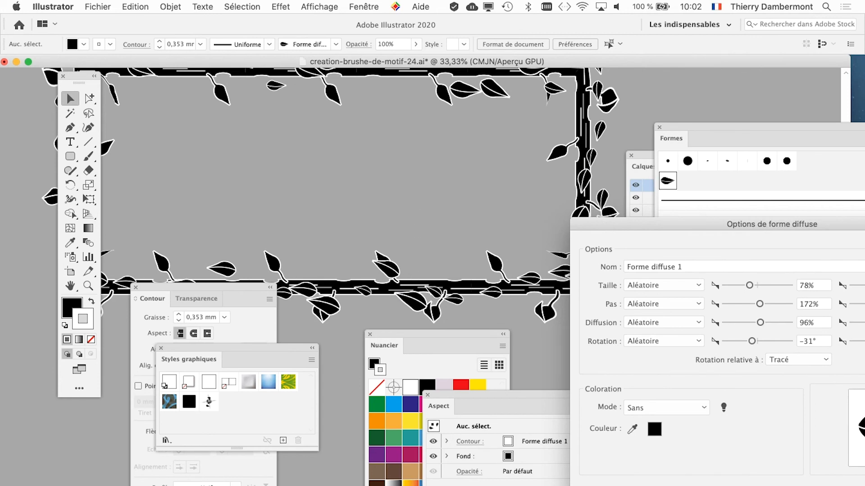
left_click_drag(745, 234, 461, 167)
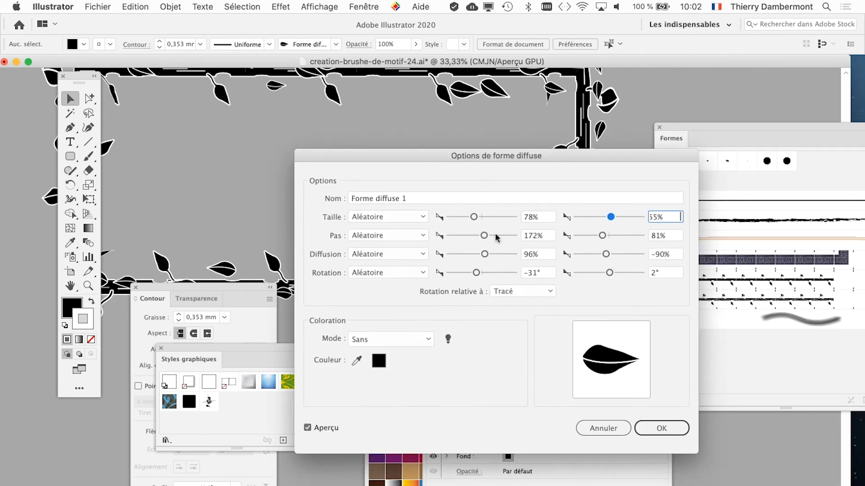
left_click(660, 426)
left_click(397, 288)
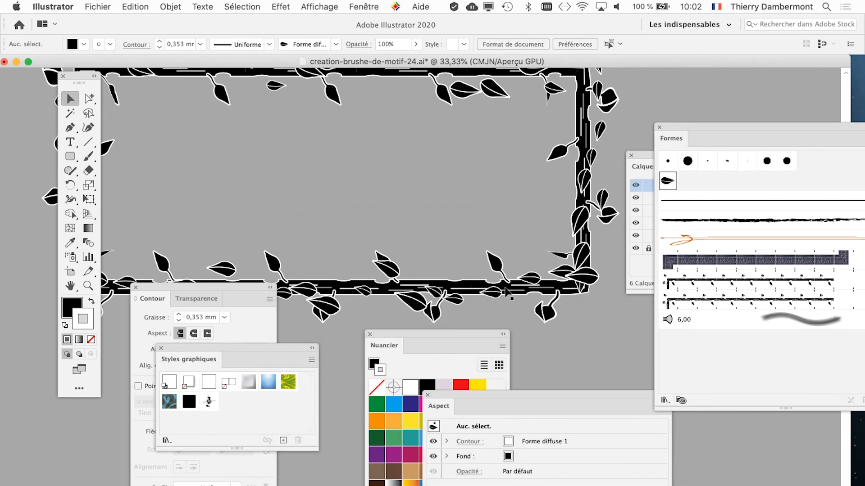
- Inspect the enlarged leaves up close at the frame's lower-right corner and across the whole frame
key("super+plus")
key("super+plus")
key("super+plus")
key("super+minus")
key("super+minus")
key("super+minus")
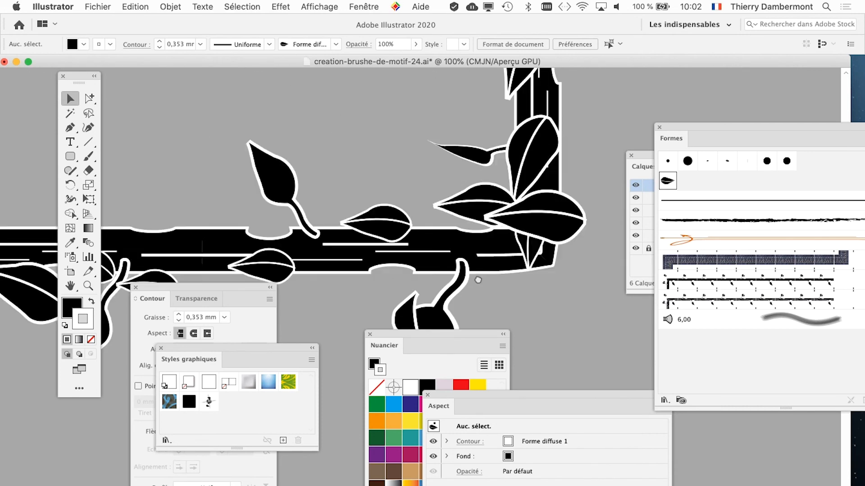
left_click_drag(355, 137, 451, 229)
key("super+minus")
key("super+minus")
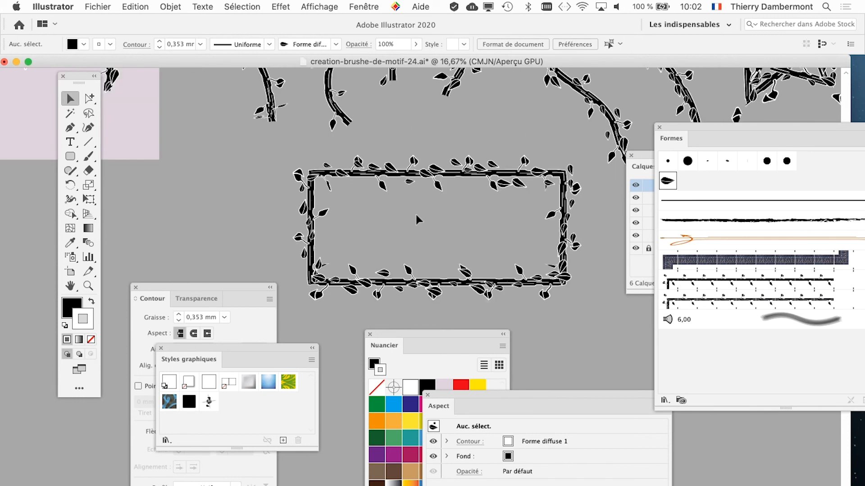
- Examine the outlined leaves on the curved branches, the star and the rectangular frame
left_click_drag(417, 205, 470, 322)
left_click_drag(531, 203, 314, 221)
scroll(372, 223, "right", 5)
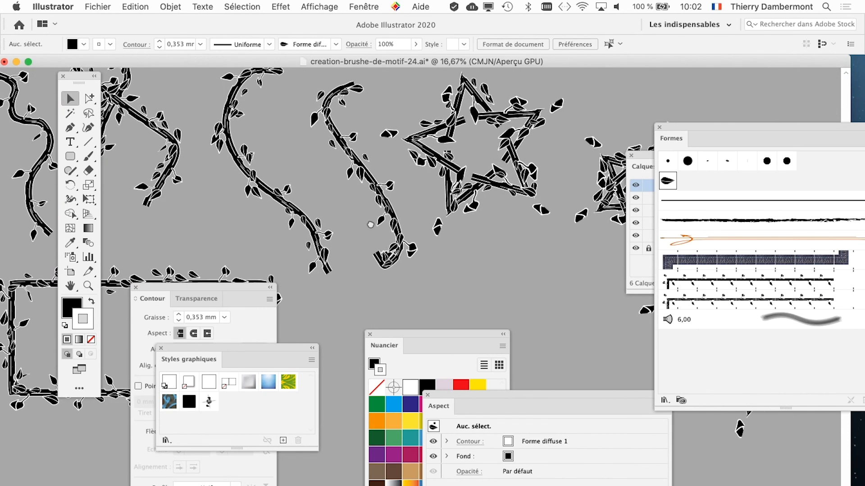
scroll(388, 195, "up", 4)
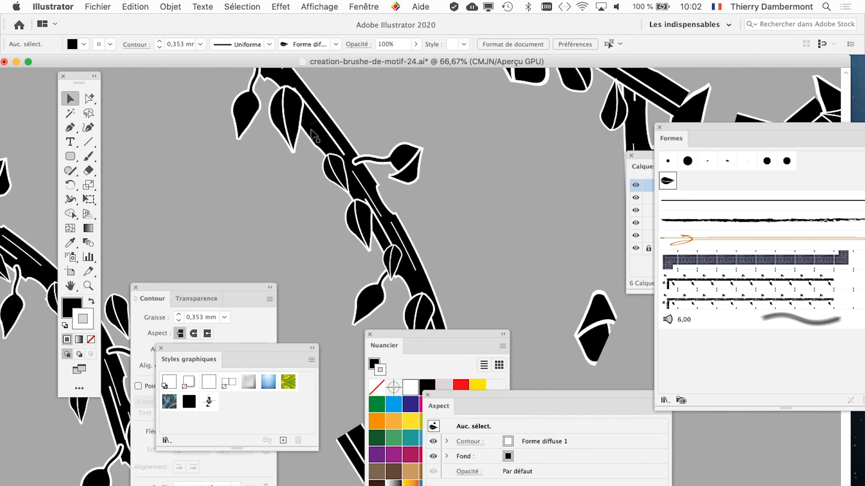
left_click_drag(315, 134, 470, 303)
scroll(374, 196, "up", 2)
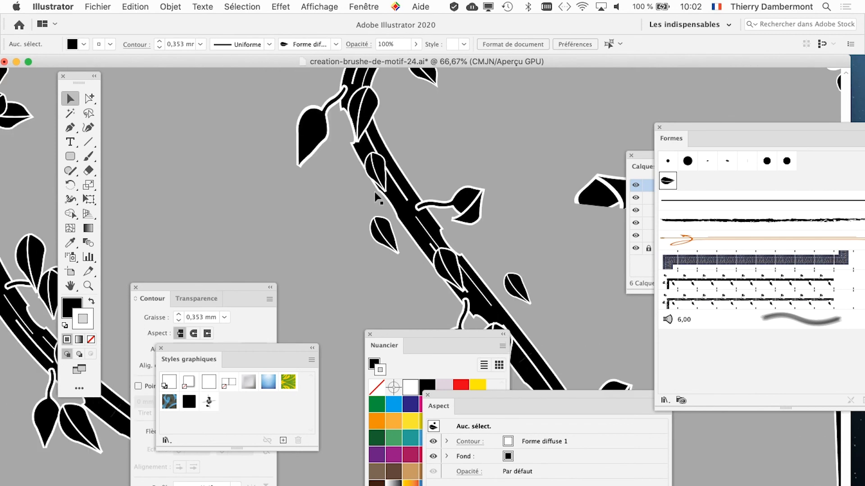
scroll(374, 193, "up", 4)
scroll(374, 190, "down", 3)
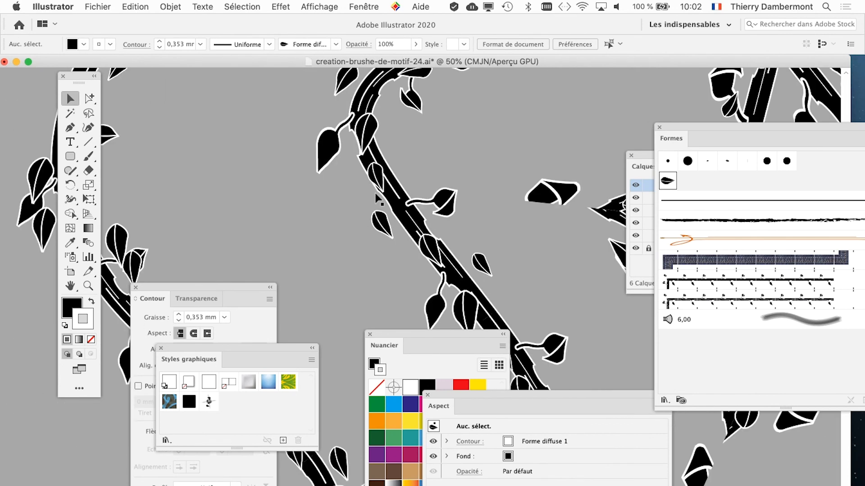
scroll(624, 210, "down", 1)
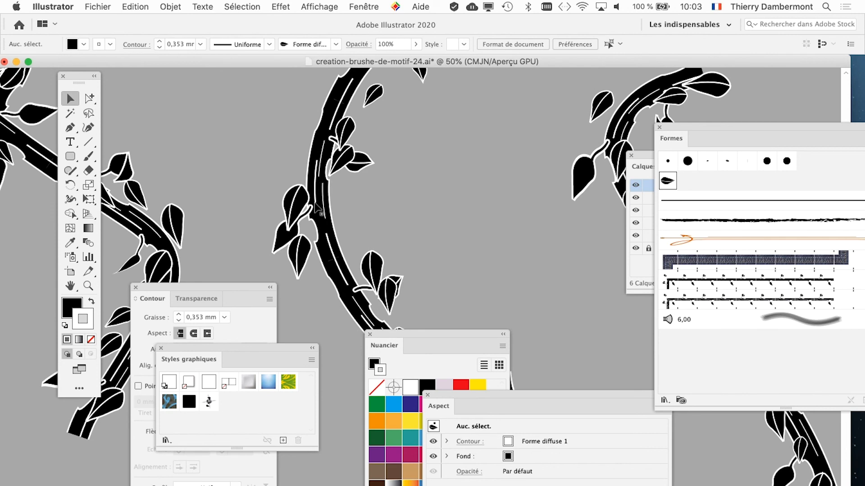
scroll(335, 232, "down", 3)
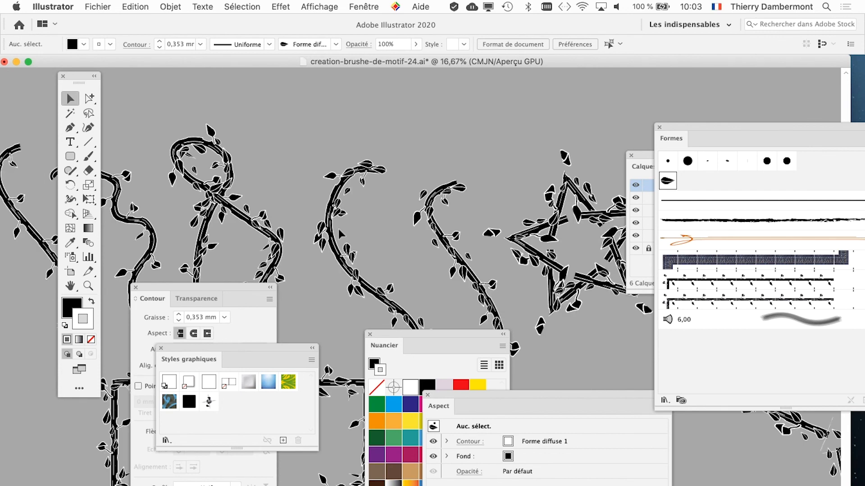
key("space")
left_click_drag(337, 189, 499, 100)
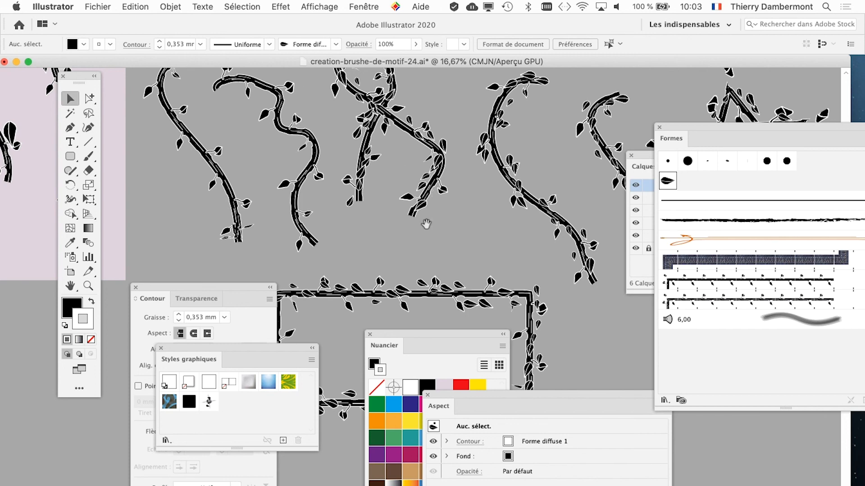
scroll(435, 195, "down", 6)
scroll(392, 157, "right", 3)
scroll(393, 157, "down", 1)
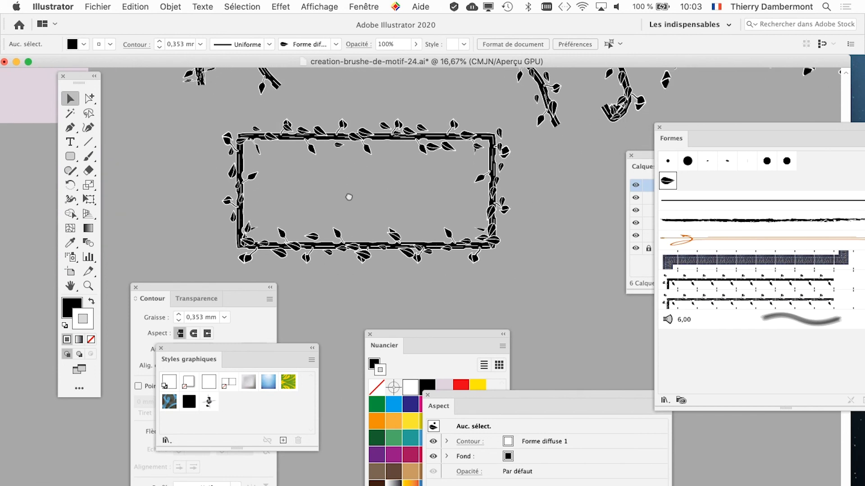